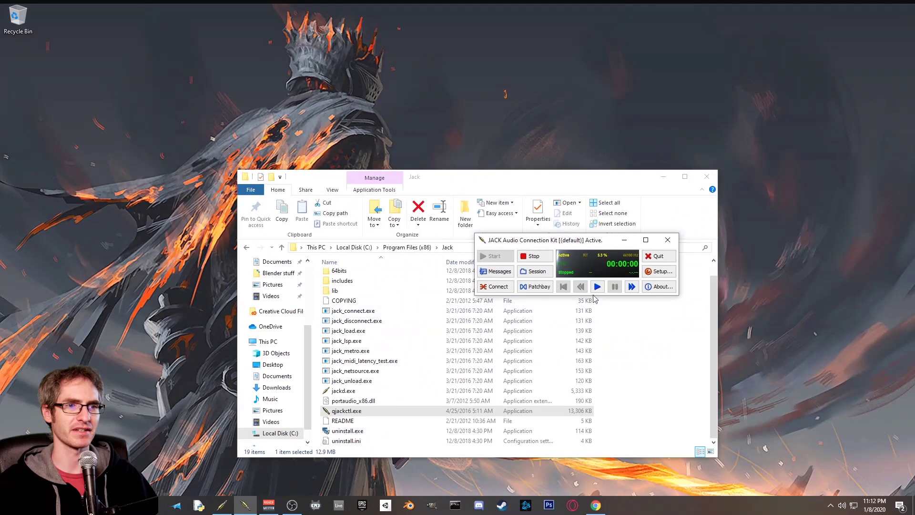
- Copy the interface name ASIO::Mbox 2 Pro from QjackCtl's Setup dialog
left_click(658, 271)
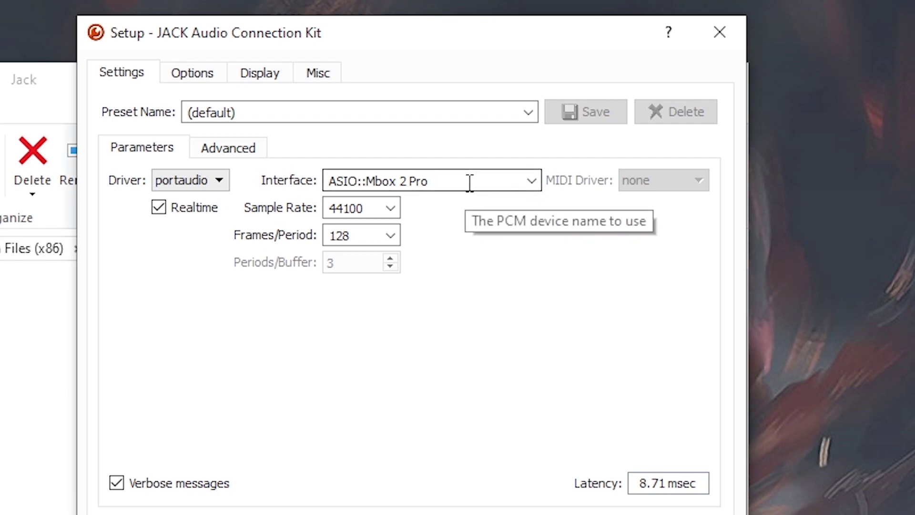
left_click_drag(471, 181, 299, 181)
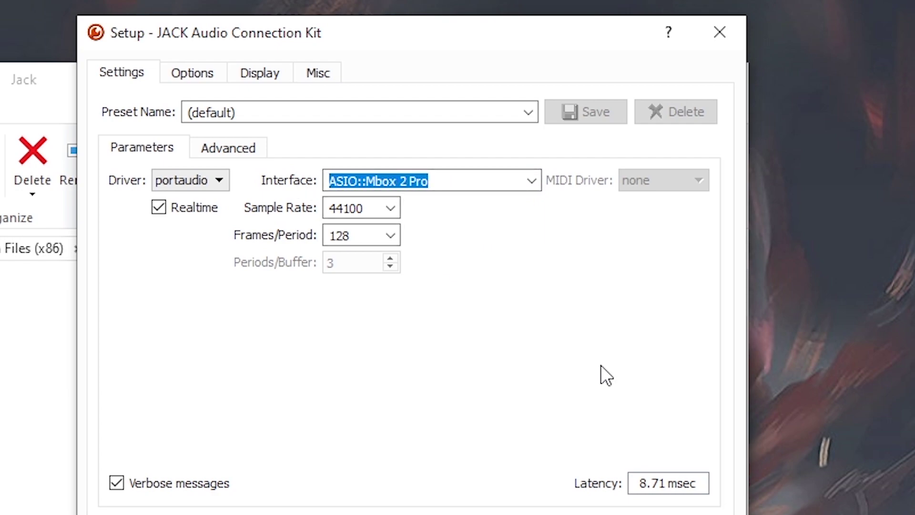
key("ctrl+c")
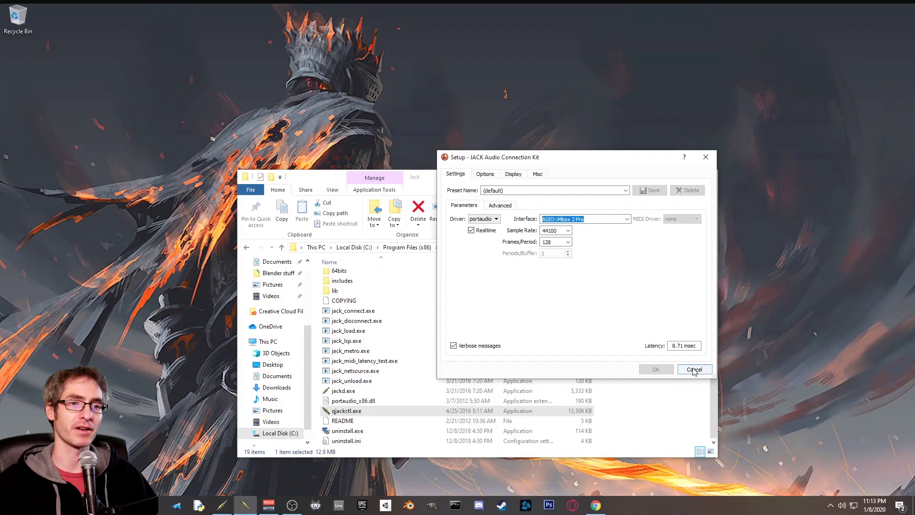
- Quit QjackCtl and create a jackd.exe shortcut on the desktop from the Jack folder
left_click(696, 370)
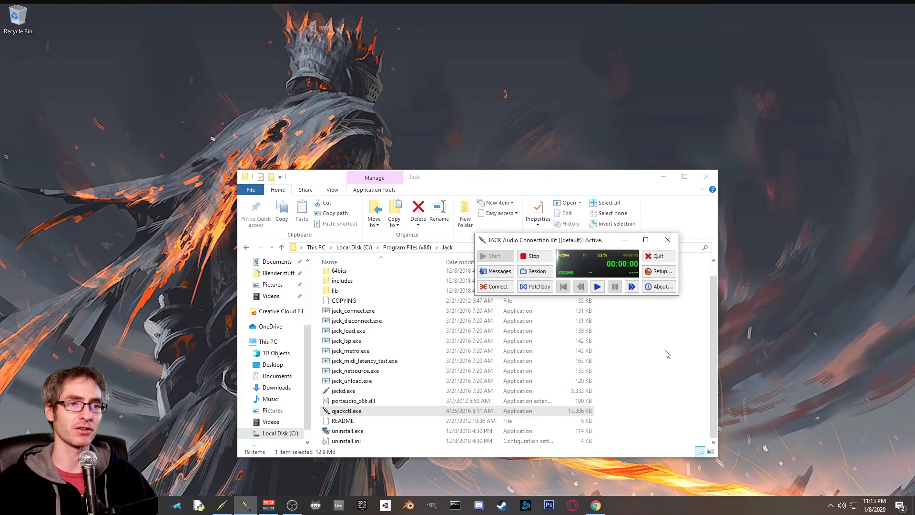
left_click(670, 248)
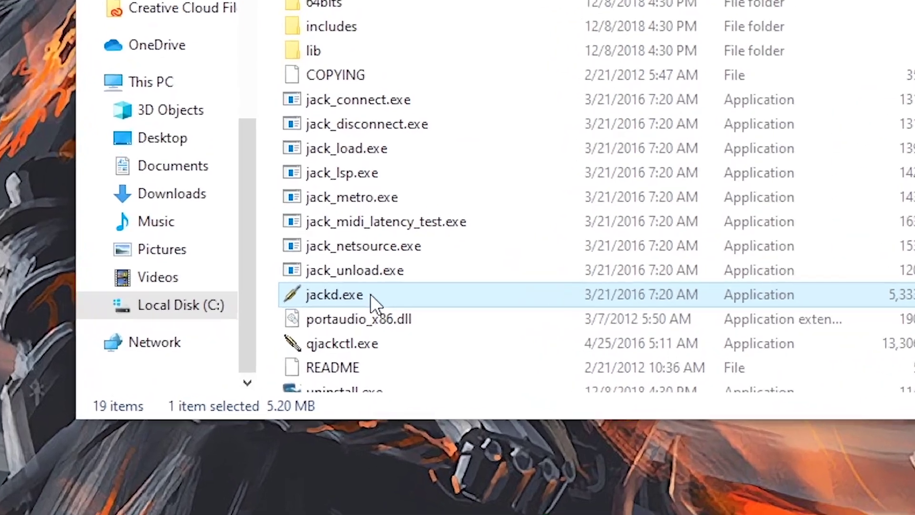
right_click(309, 345)
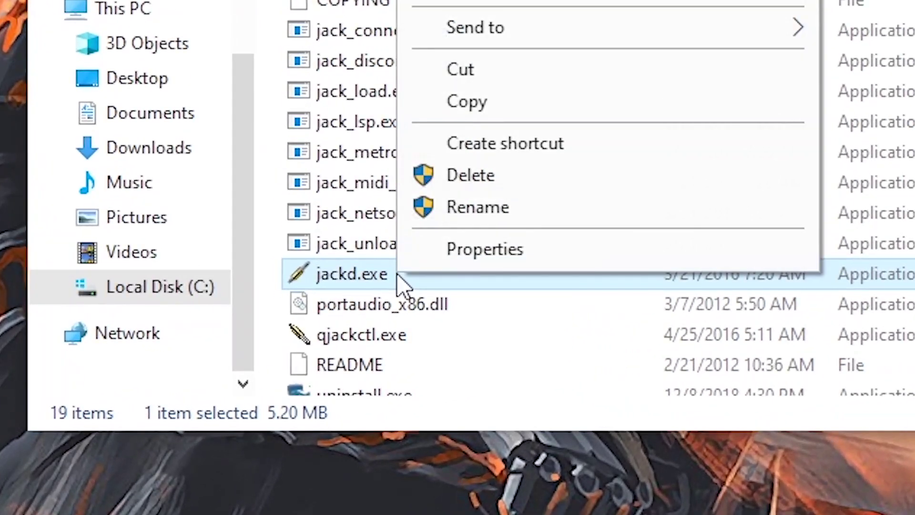
left_click(491, 144)
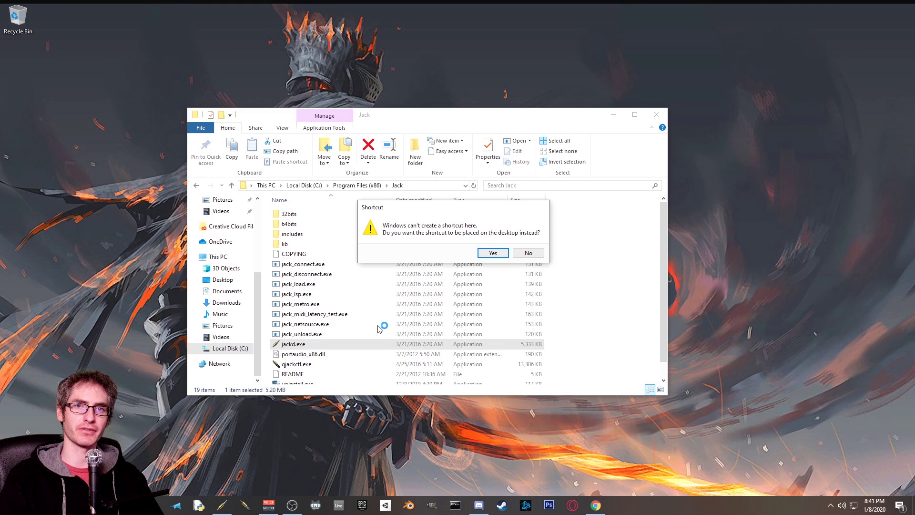
left_click(492, 253)
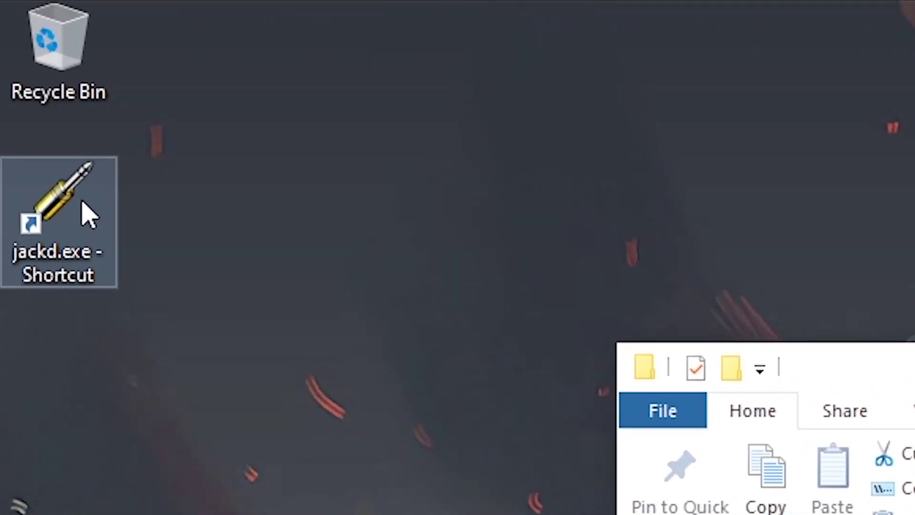
- Append -R -S -v -dportaudio -d"ASIO::Mbox 2 Pro" -r44100 -p256 to the shortcut's Target
right_click(24, 68)
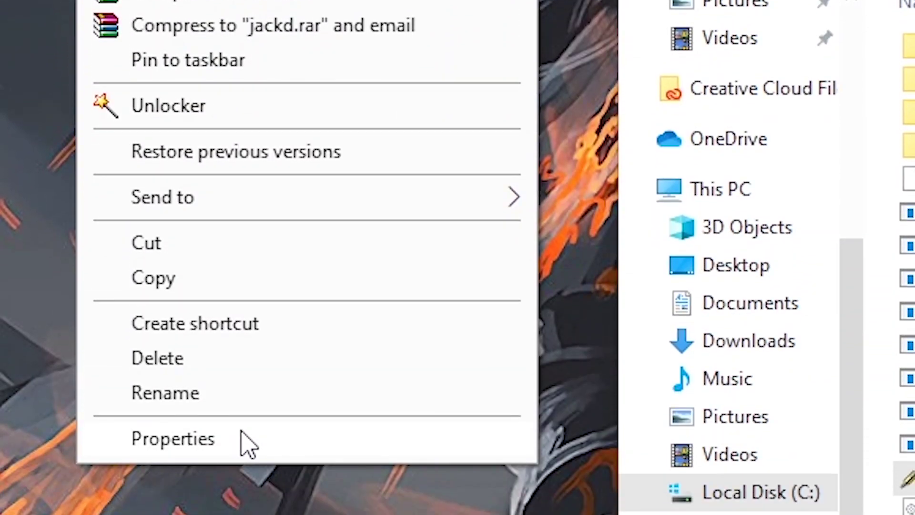
left_click(241, 439)
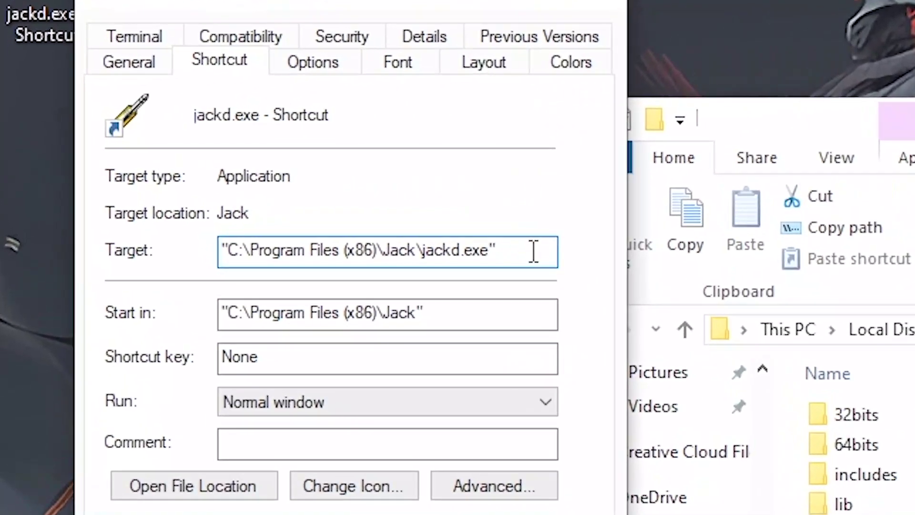
type("-")
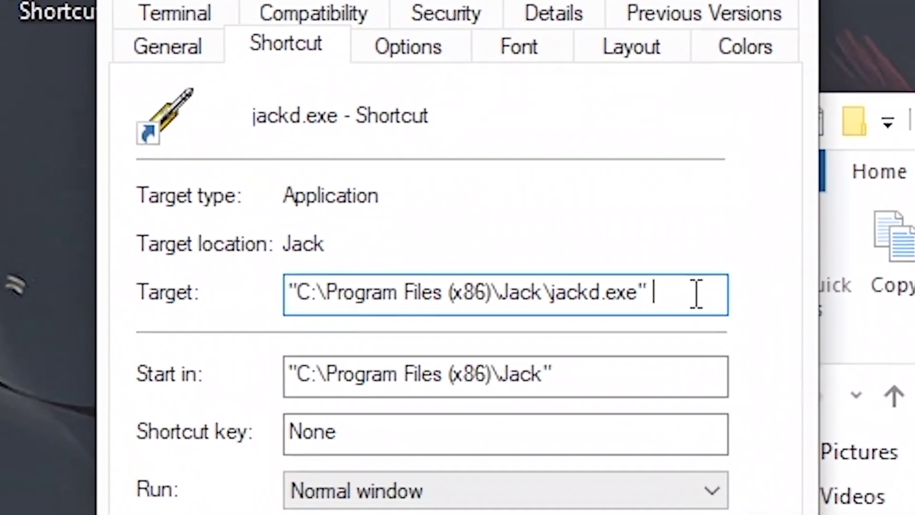
type("R")
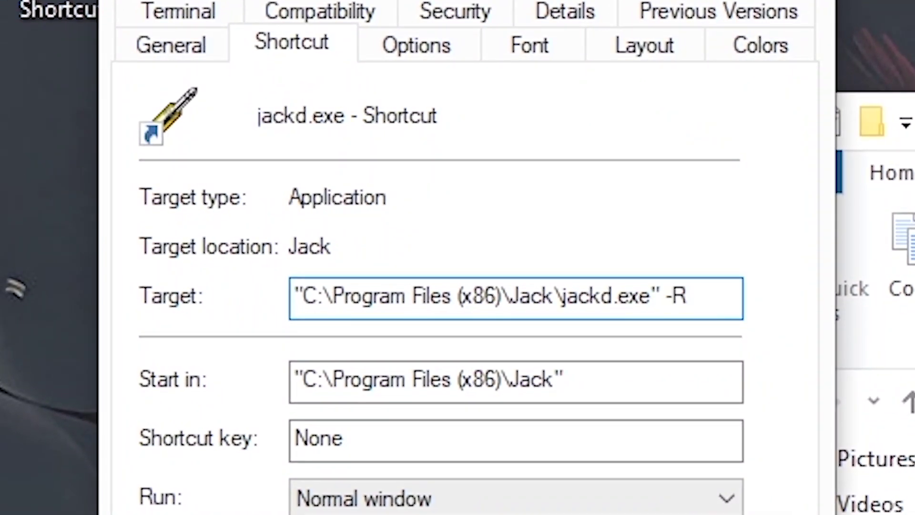
type(" -S -v")
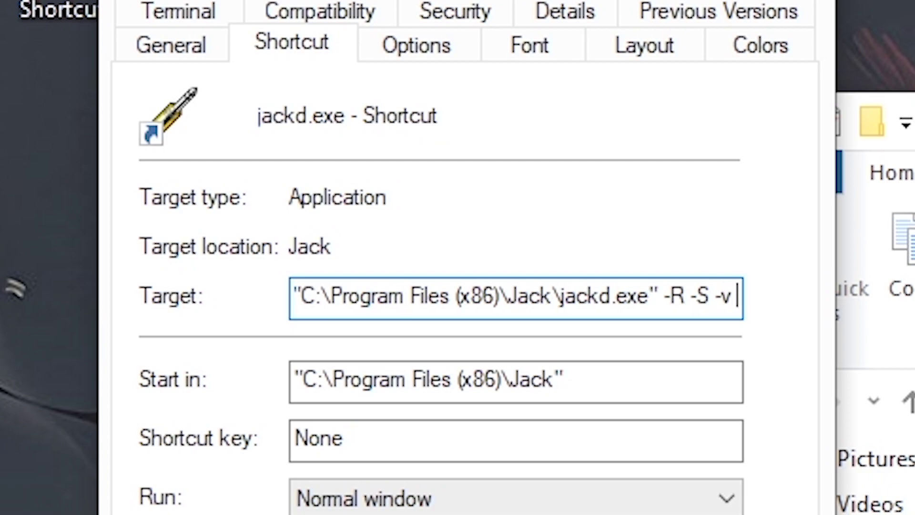
type(" -dp")
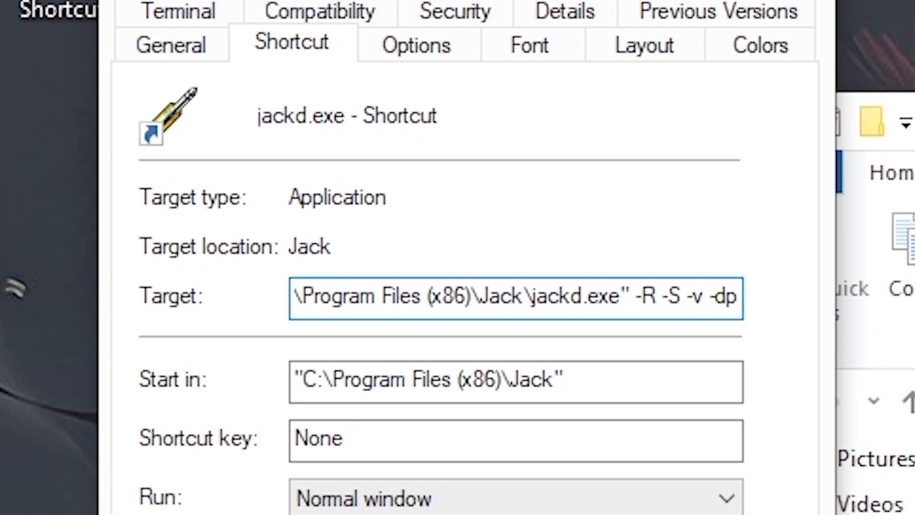
type("ortaudio")
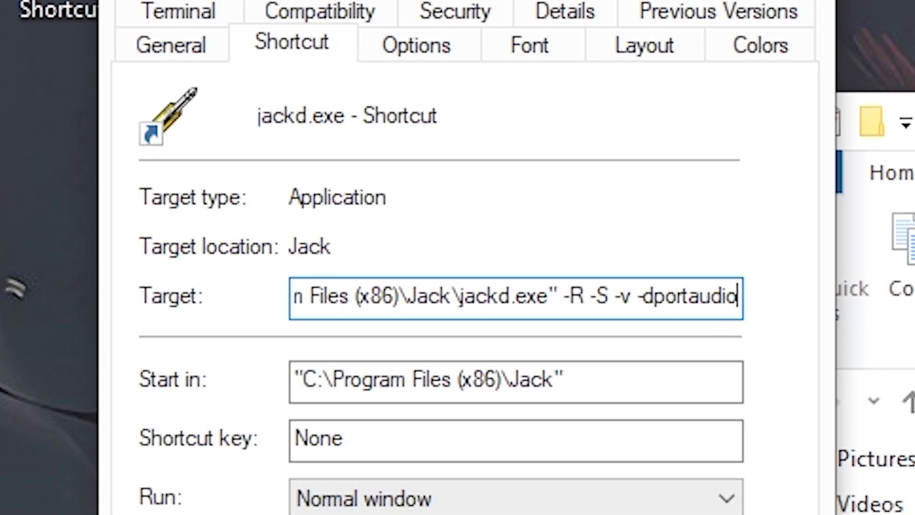
type(" -d")
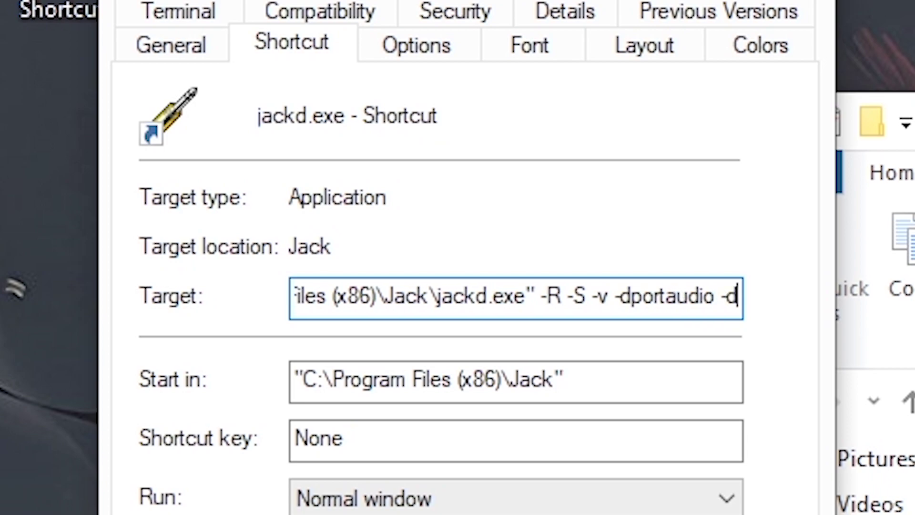
type("\"")
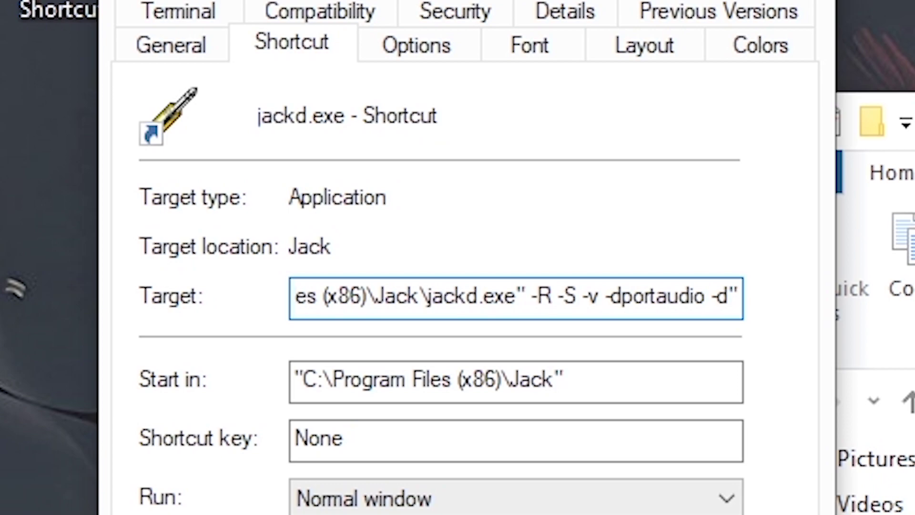
type("ASIO::Mbox 2 Pro")
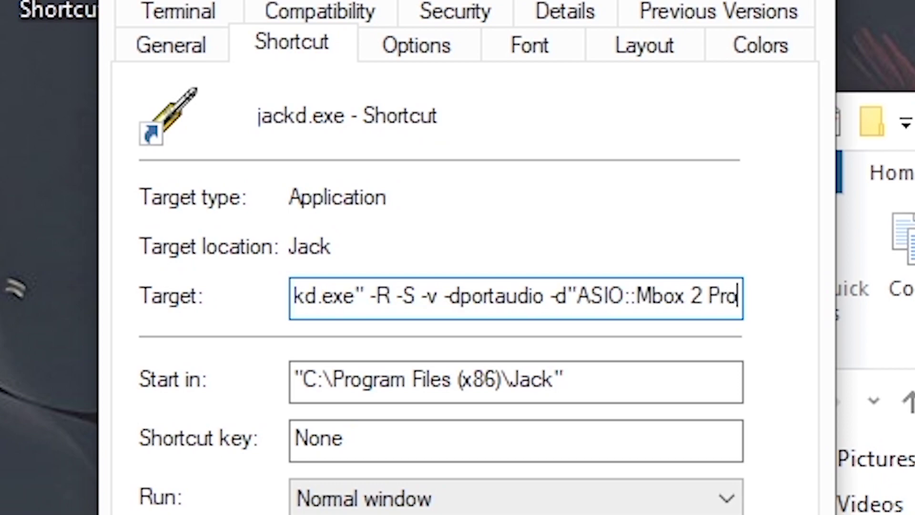
type("\"")
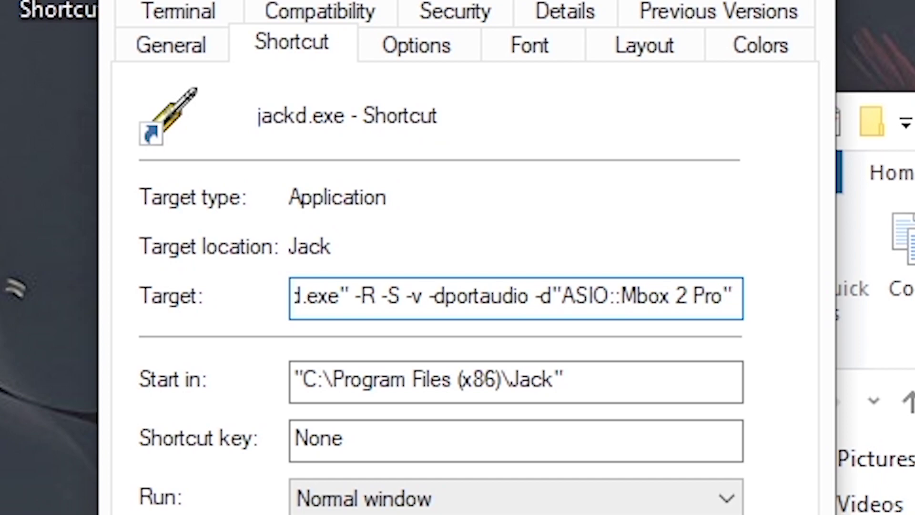
type(" -r")
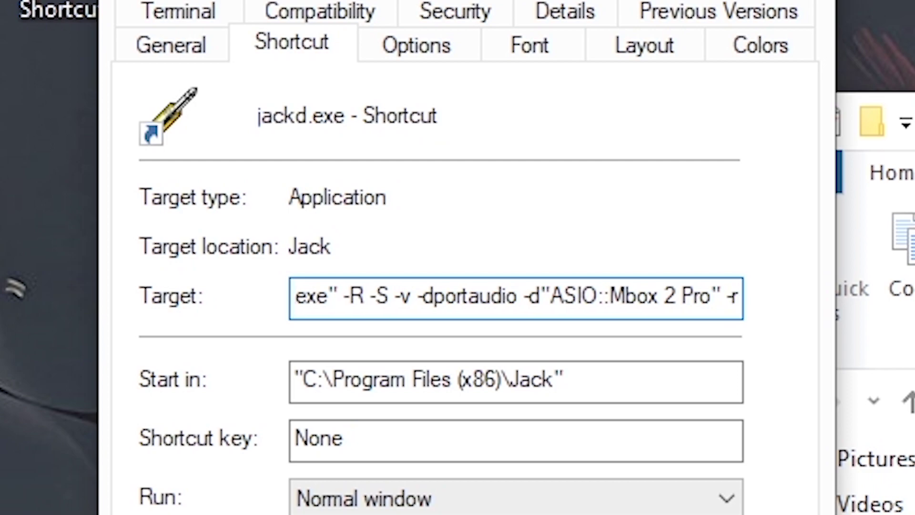
type("44100")
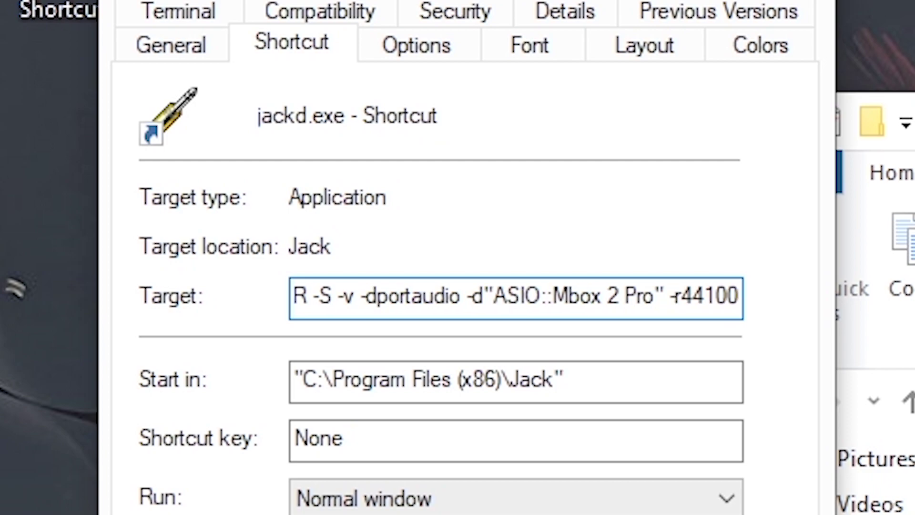
type(" -p256")
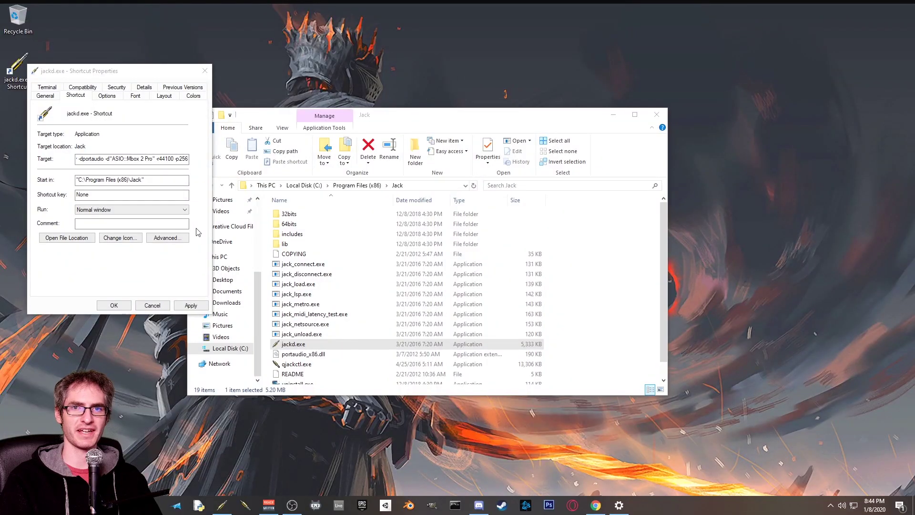
- Save the shortcut's new arguments, launch jackd from it, and move its console window aside
left_click(191, 306)
left_click(114, 305)
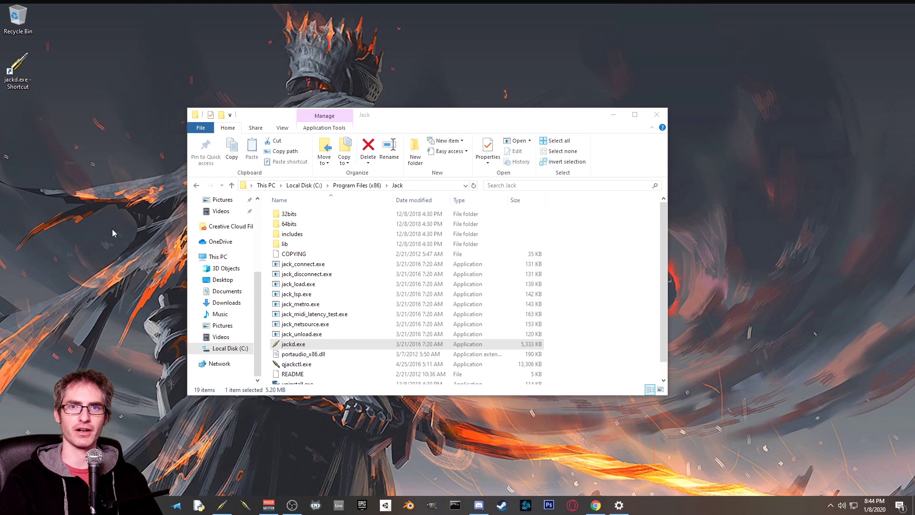
key("Return")
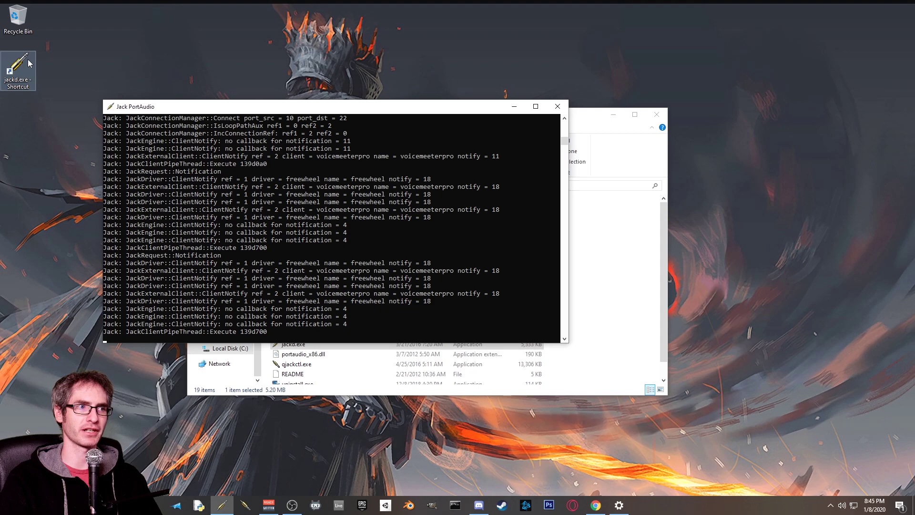
left_click_drag(162, 109, 155, 93)
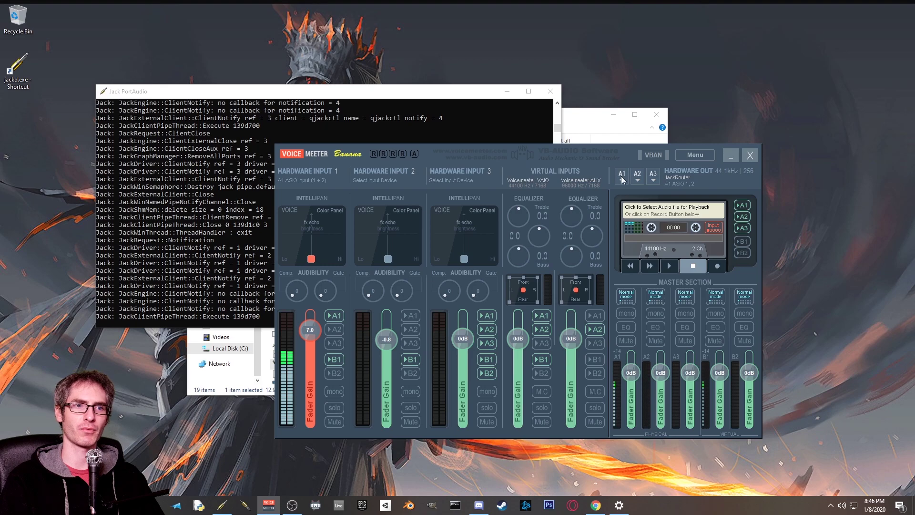
- Set Voicemeeter's A1 output to ASIO: JackRouter and check the System Settings / Options window
left_click(622, 180)
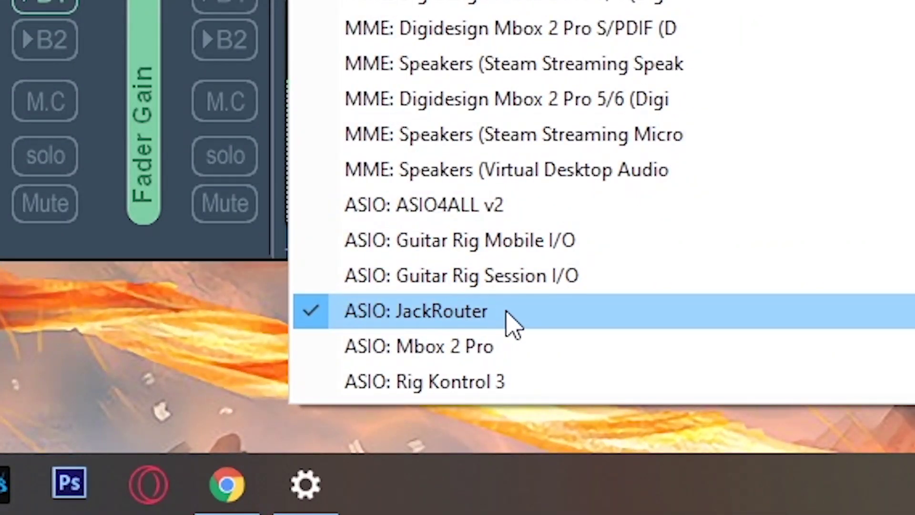
left_click(508, 316)
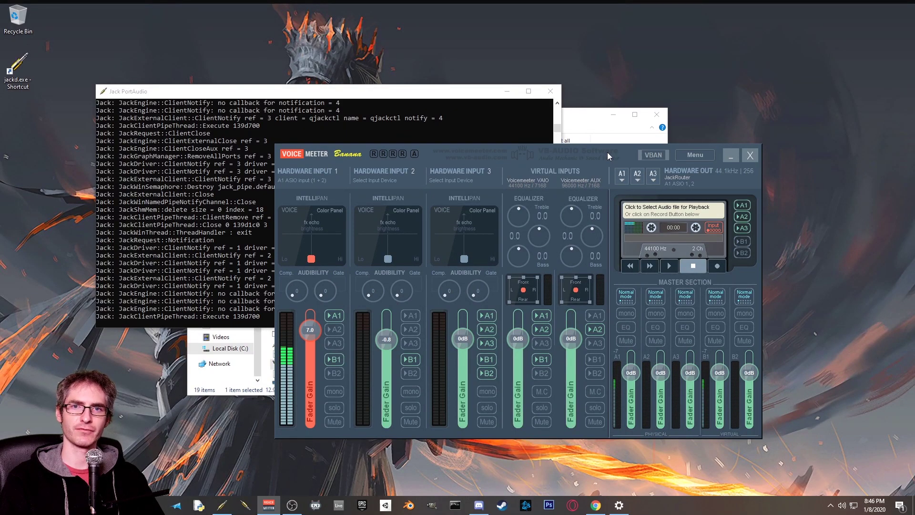
left_click(694, 155)
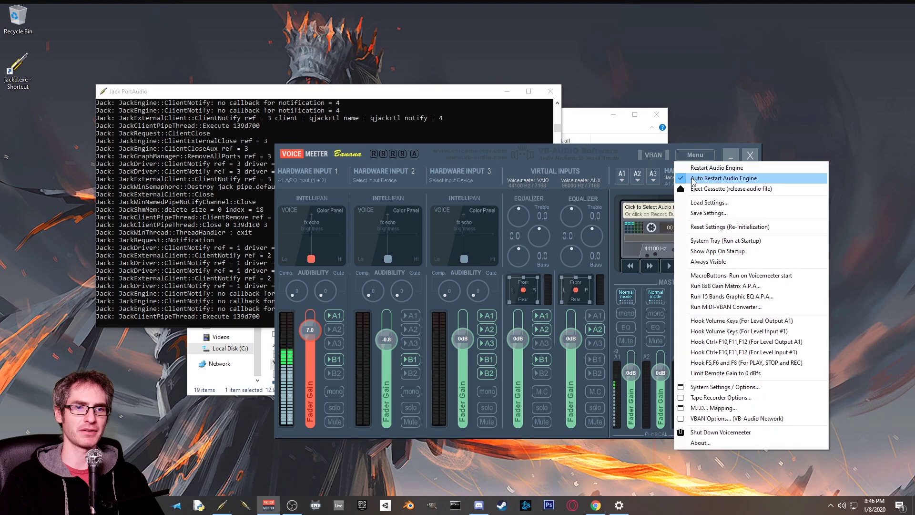
left_click(769, 387)
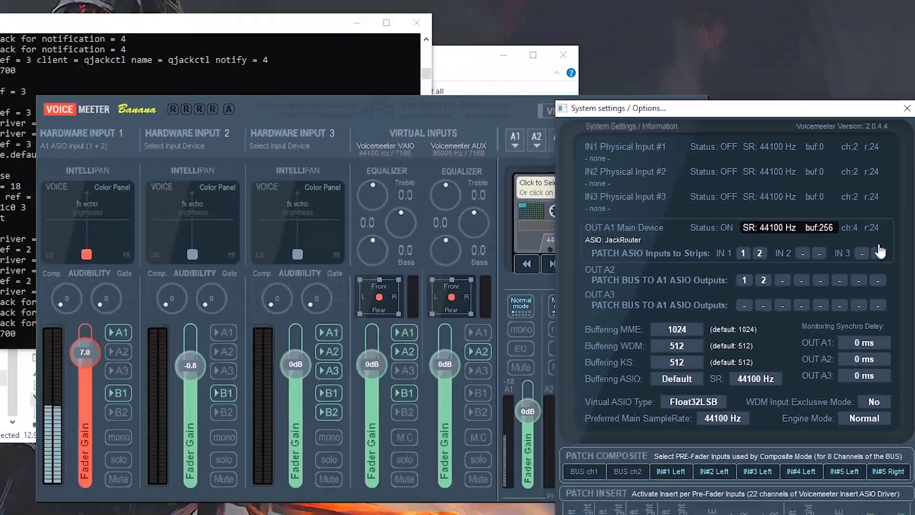
left_click(907, 113)
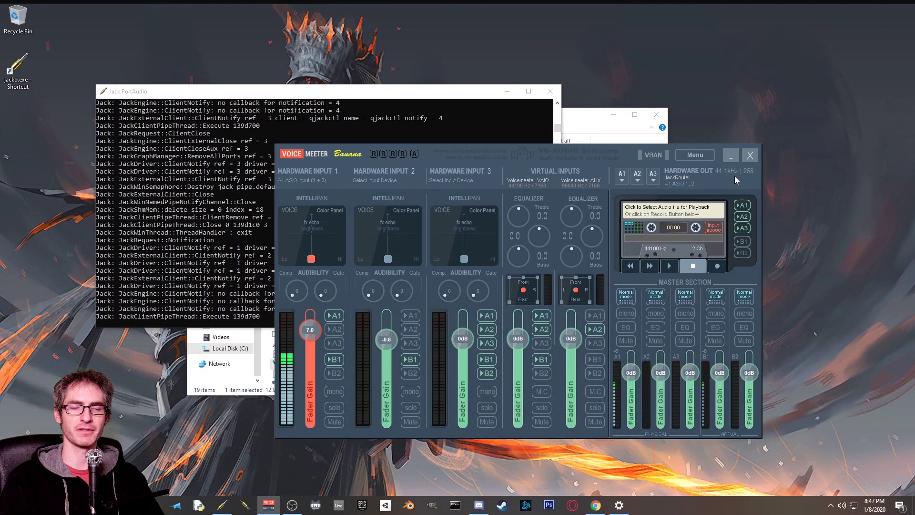
- Minimize Voicemeeter and set Ableton's Audio Device to JackRouter in Preferences
left_click(731, 155)
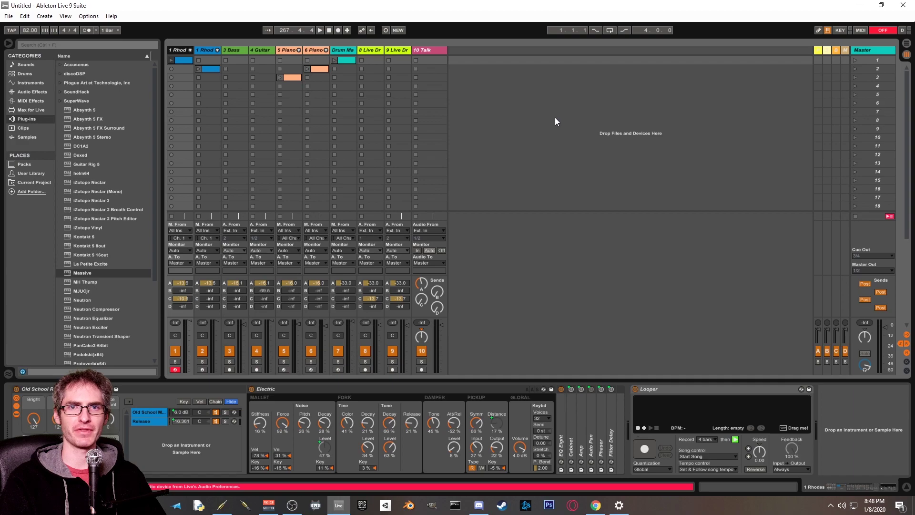
key("ctrl+comma")
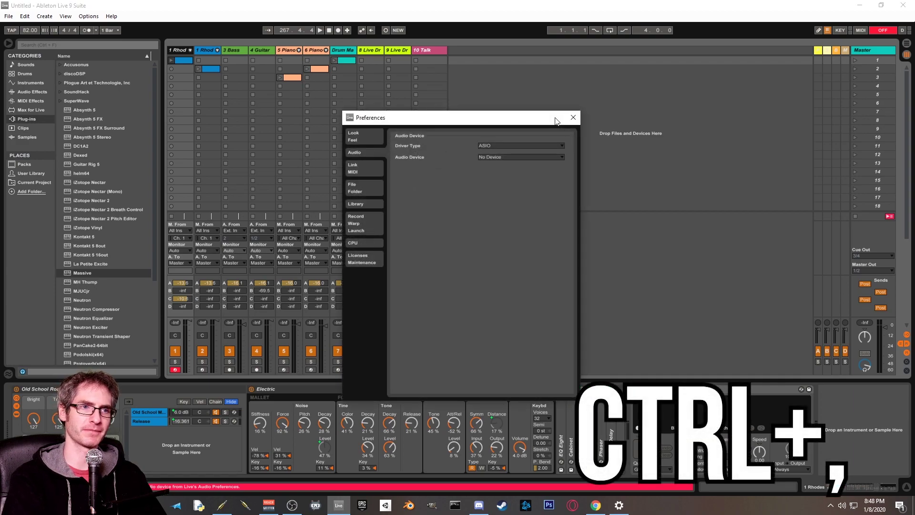
left_click(87, 16)
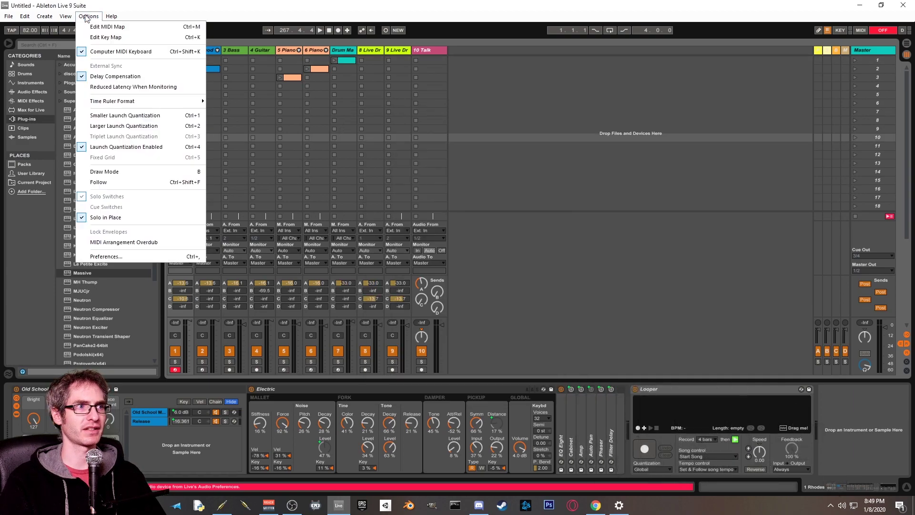
left_click(119, 256)
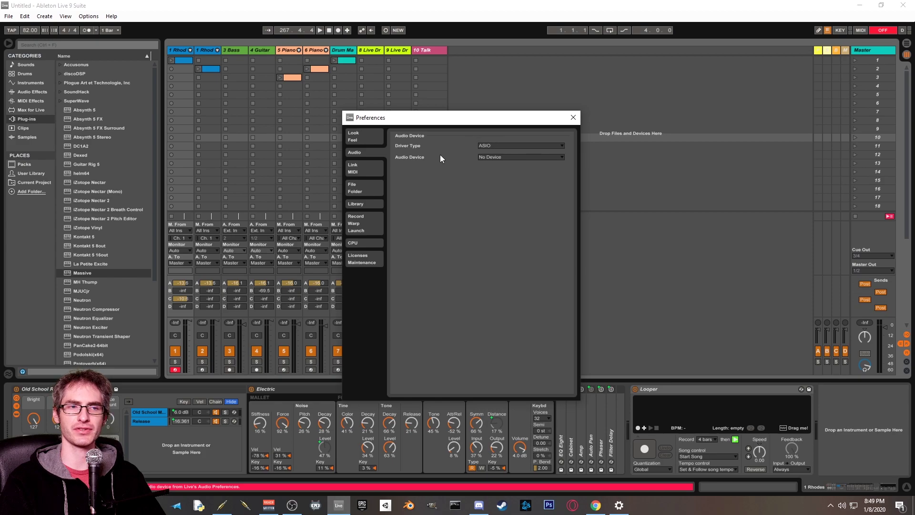
left_click(506, 156)
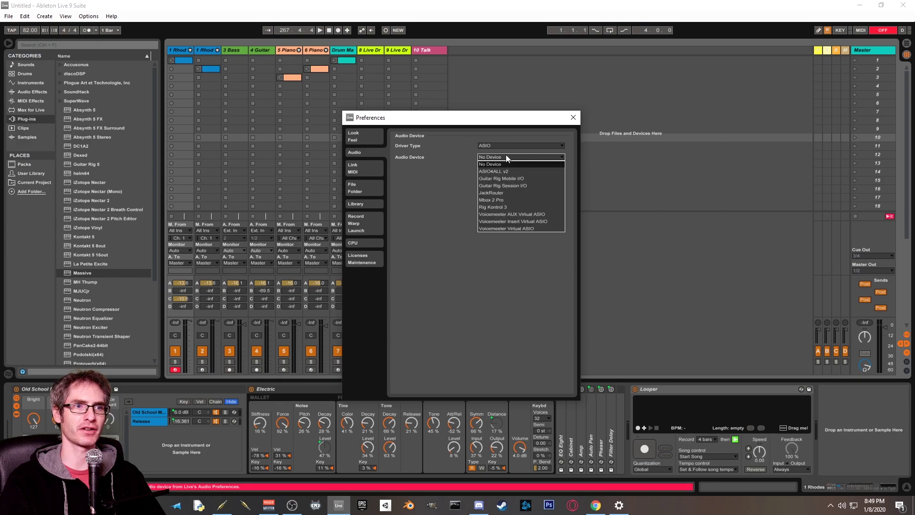
left_click(501, 194)
key("Escape")
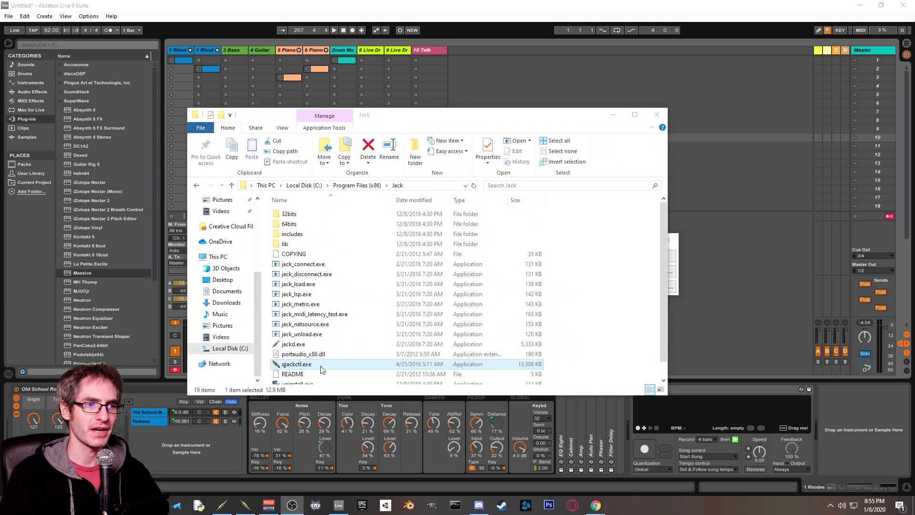
- Launch qjackctl.exe from the Jack folder and open its Connections window
double_click(319, 367)
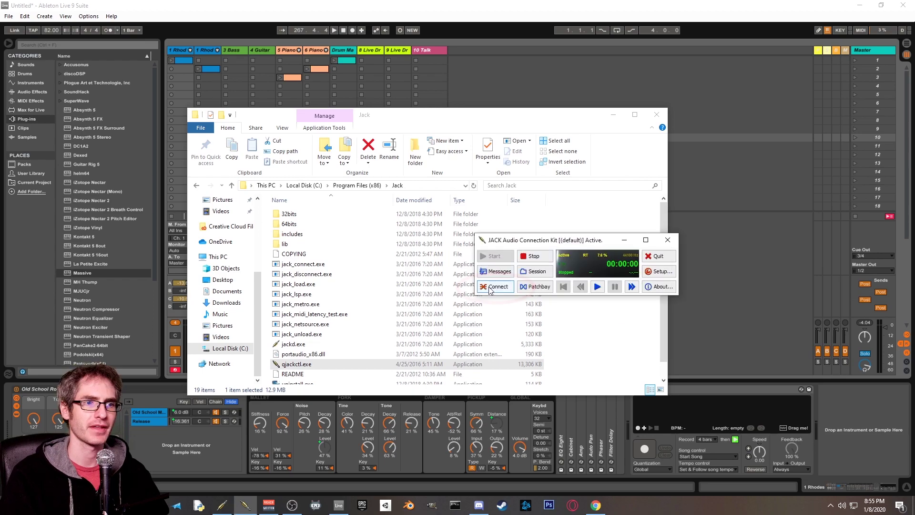
left_click(492, 287)
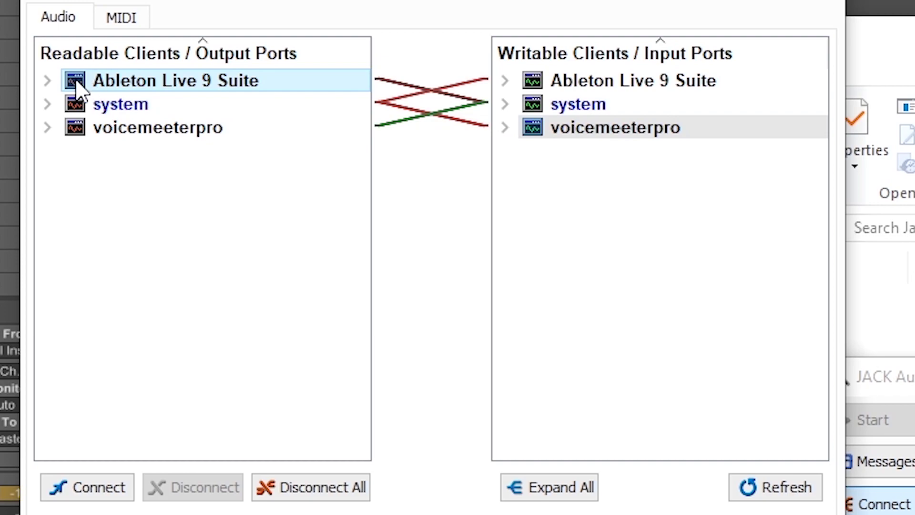
- Wire Ableton Live out1 to voicemeeterpro in1 and out2 to voicemeeterpro in2
left_click(50, 81)
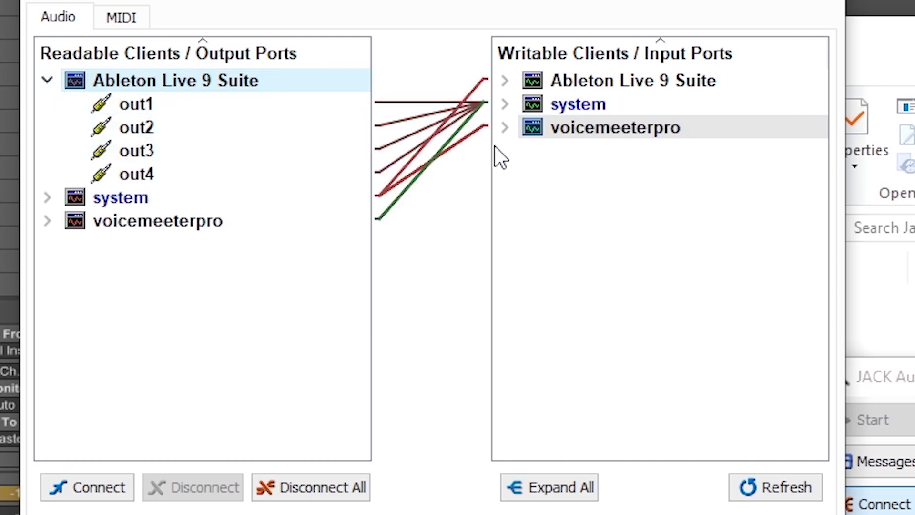
left_click(504, 136)
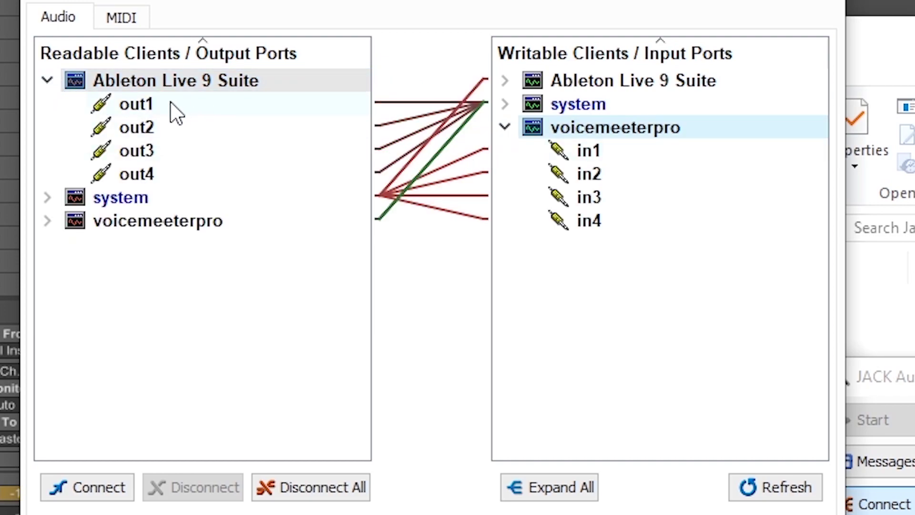
left_click(176, 112)
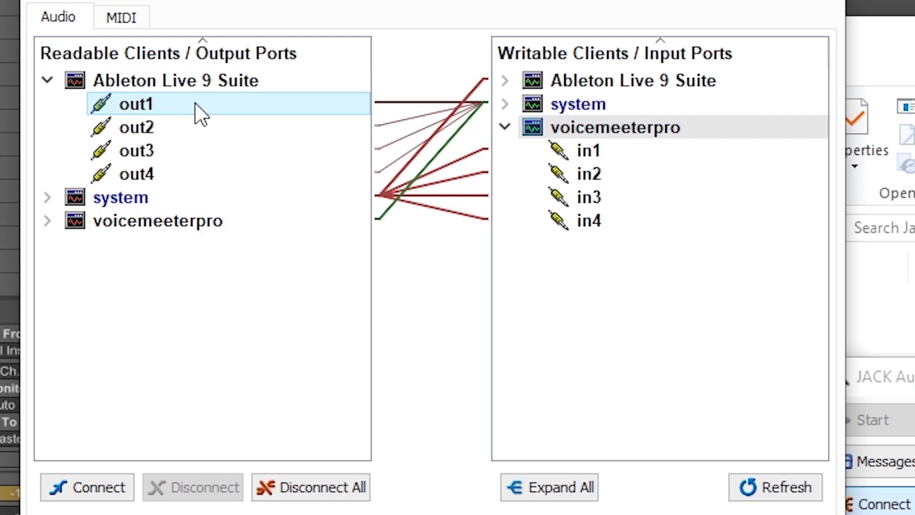
left_click(611, 151)
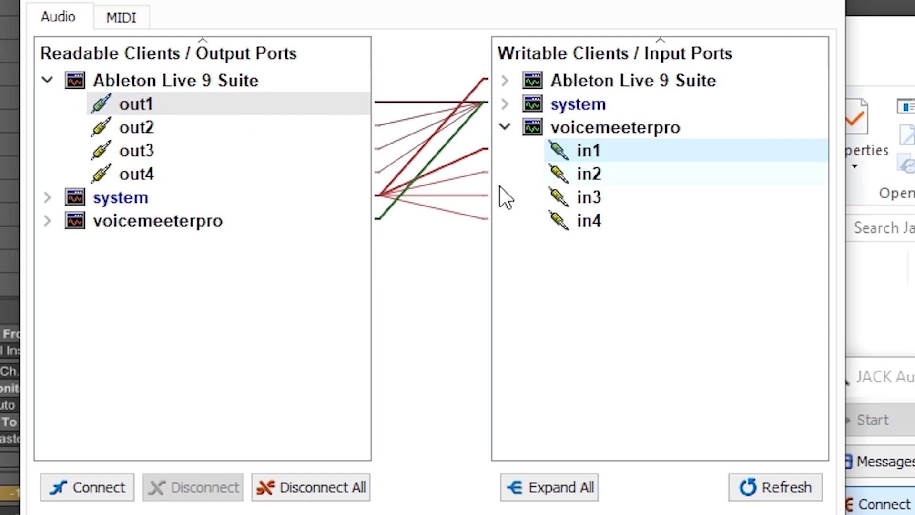
left_click(123, 489)
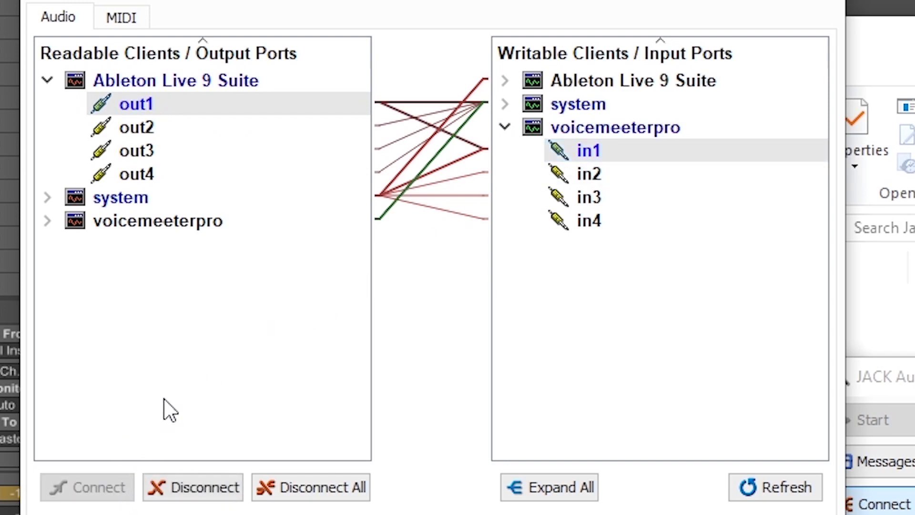
left_click(164, 128)
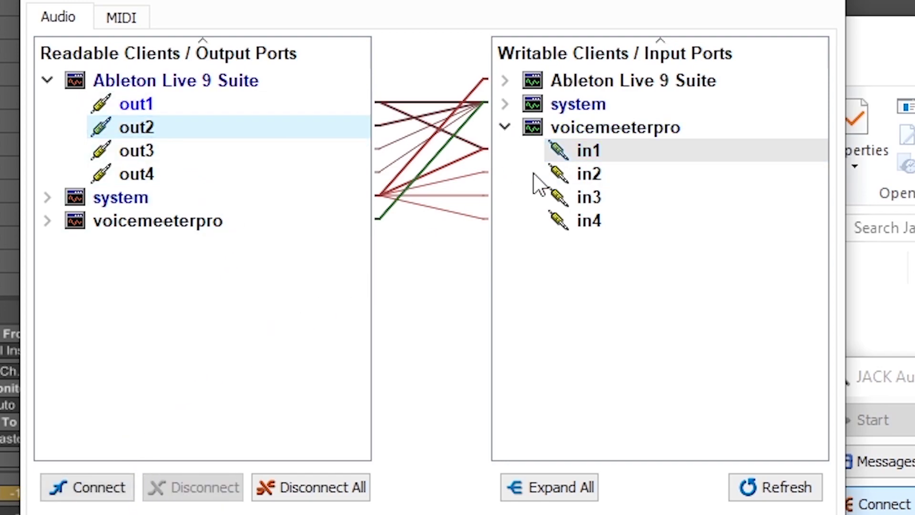
left_click(604, 177)
left_click(127, 487)
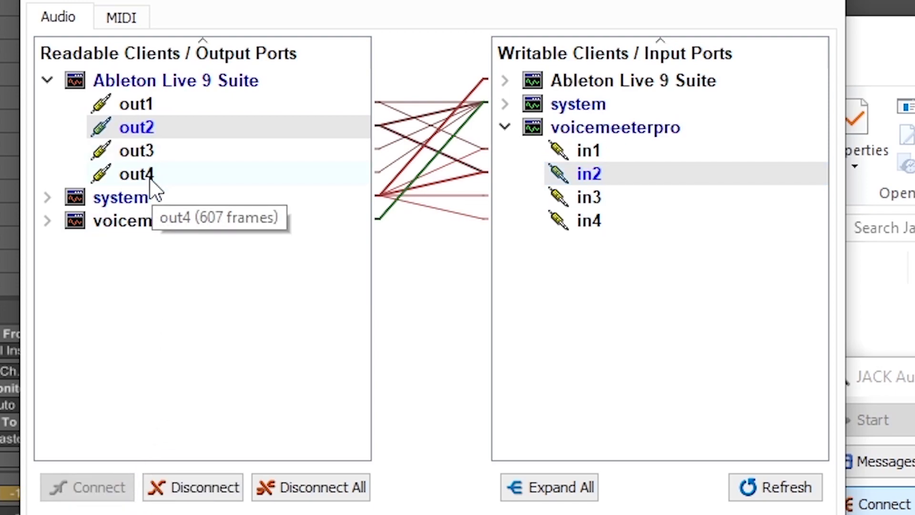
- Wire Ableton out3 to system playback_1 and out4 to playback_2 for the headphone cue
left_click(506, 128)
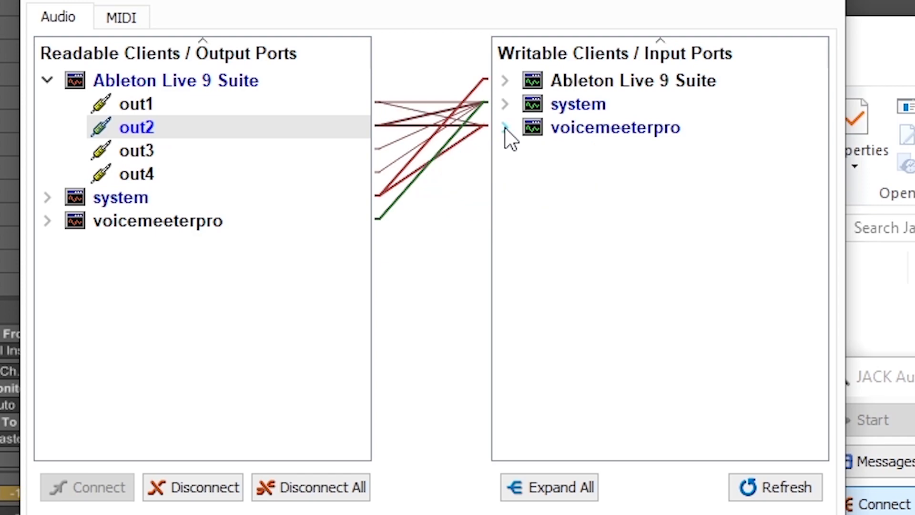
left_click(505, 104)
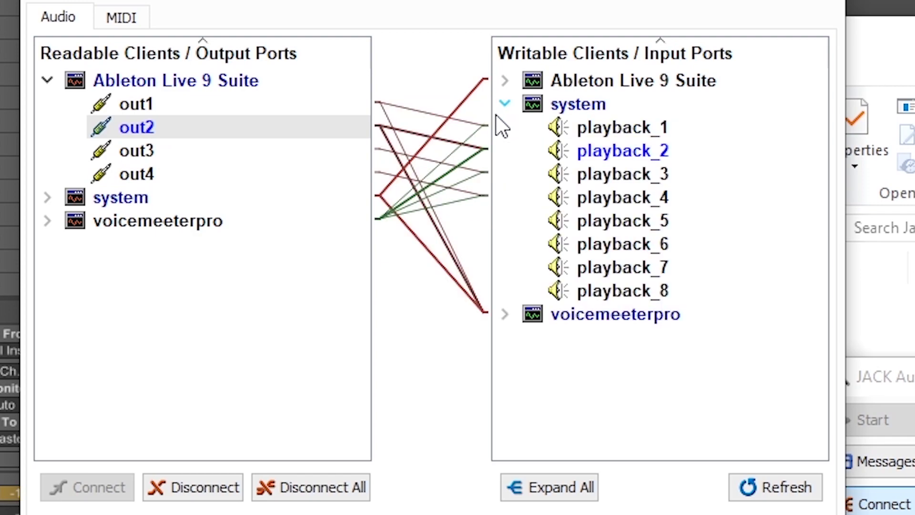
left_click(181, 152)
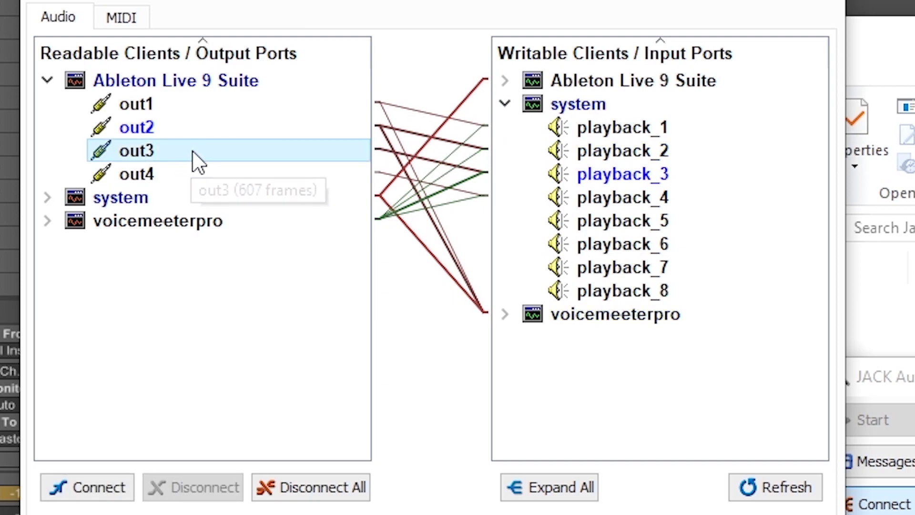
left_click(618, 135)
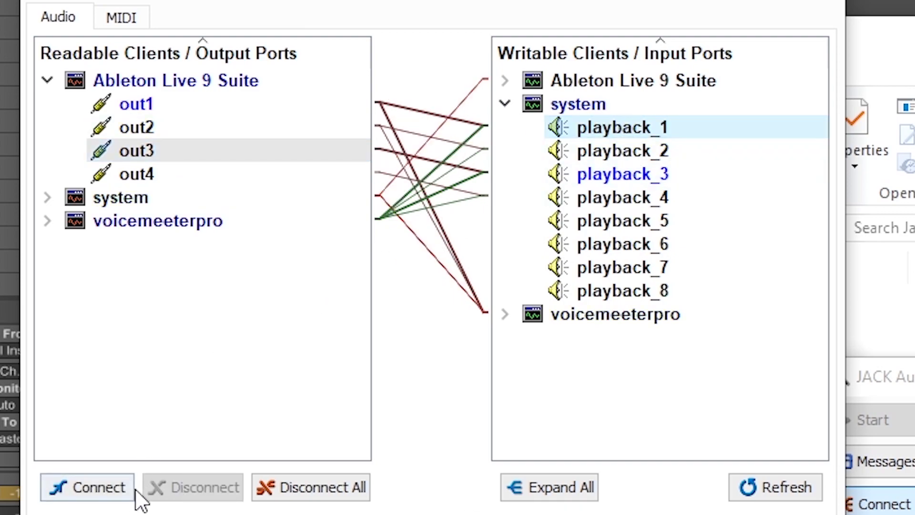
left_click(115, 488)
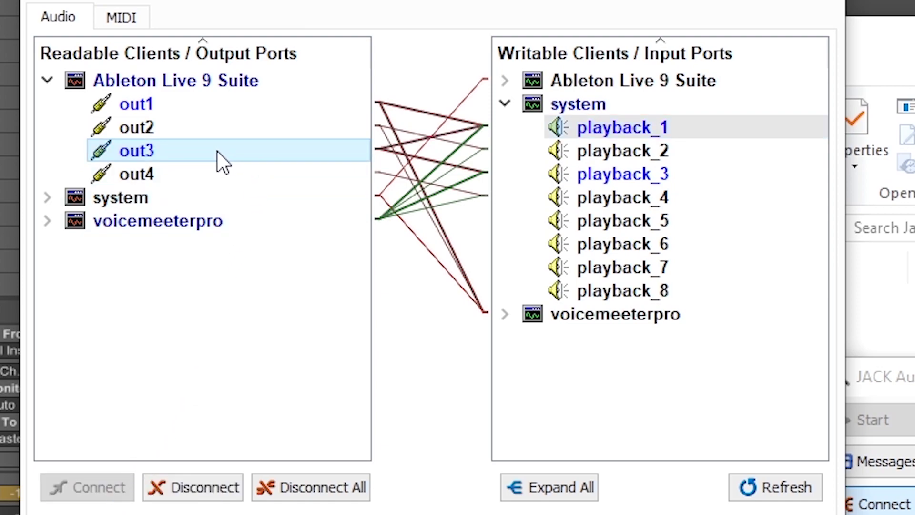
left_click(178, 181)
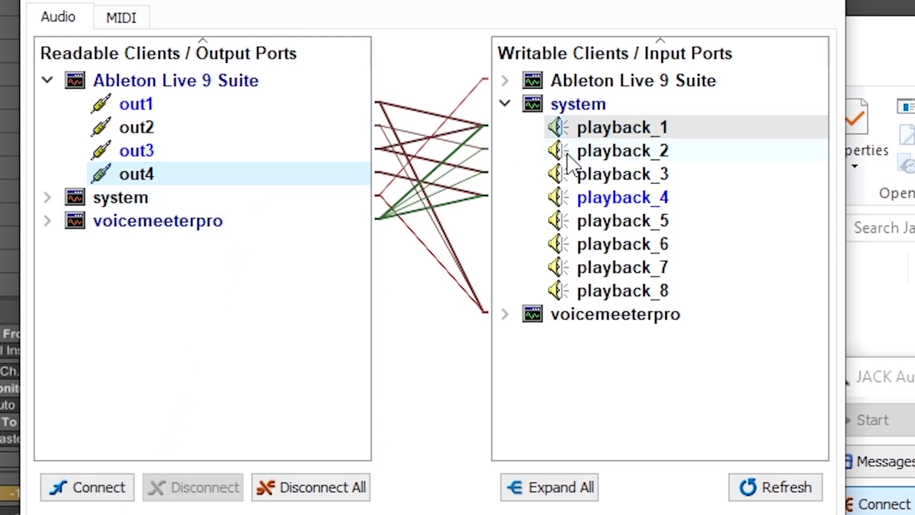
left_click(660, 151)
left_click(114, 488)
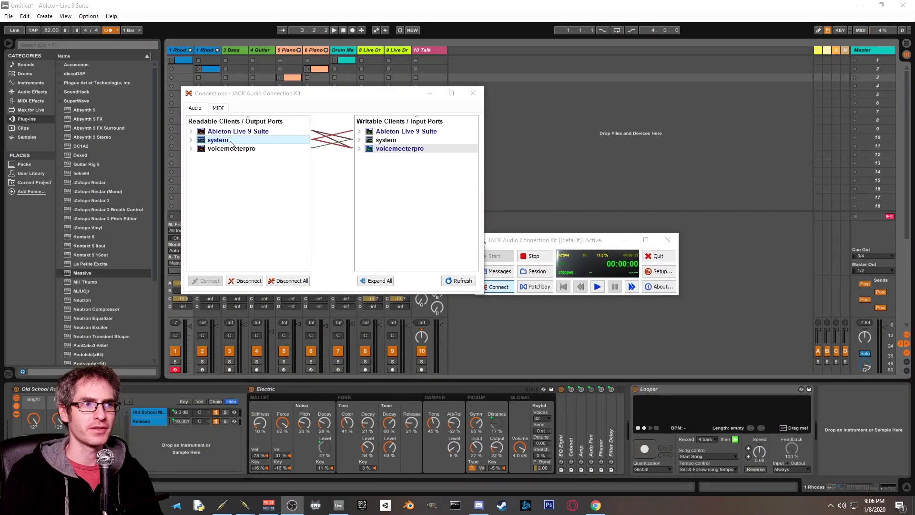
- Leave the QjackCtl Connections window and bring the Ableton Live session to the front
left_click(230, 141)
left_click(414, 148)
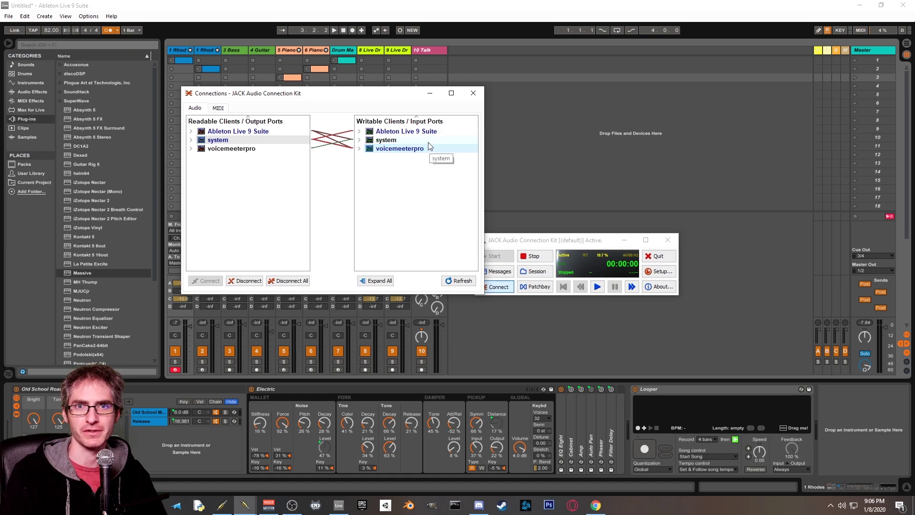
left_click(599, 191)
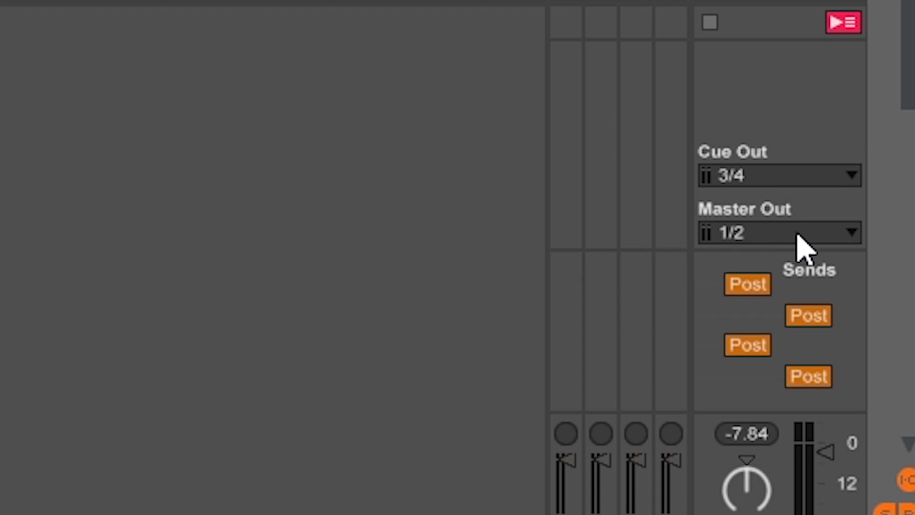
left_click(805, 236)
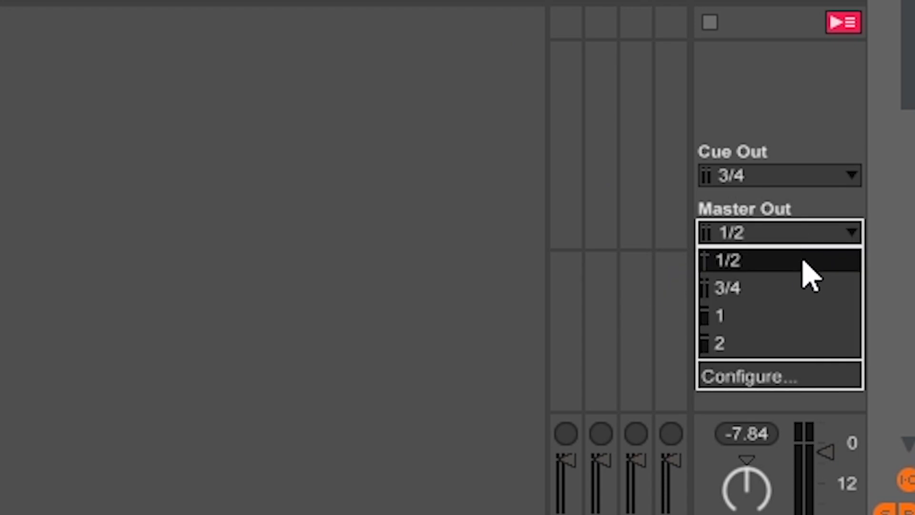
left_click(788, 261)
left_click(794, 177)
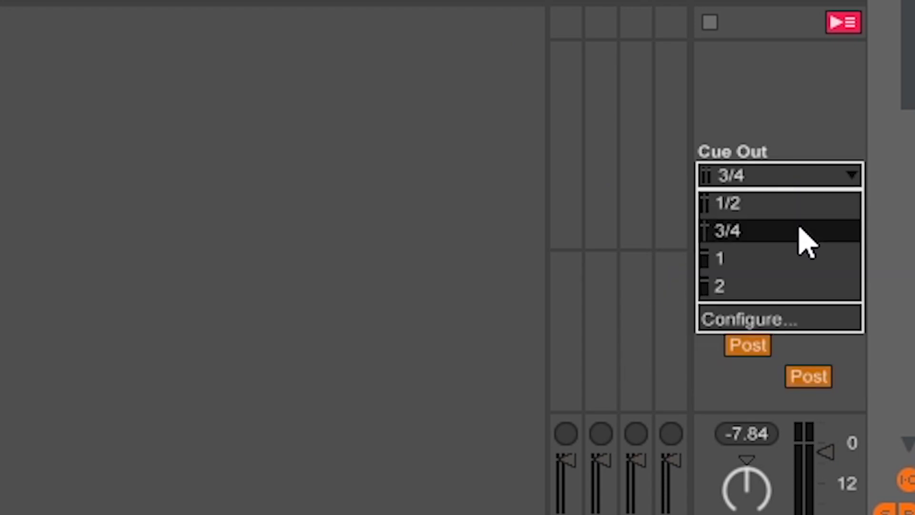
left_click(796, 233)
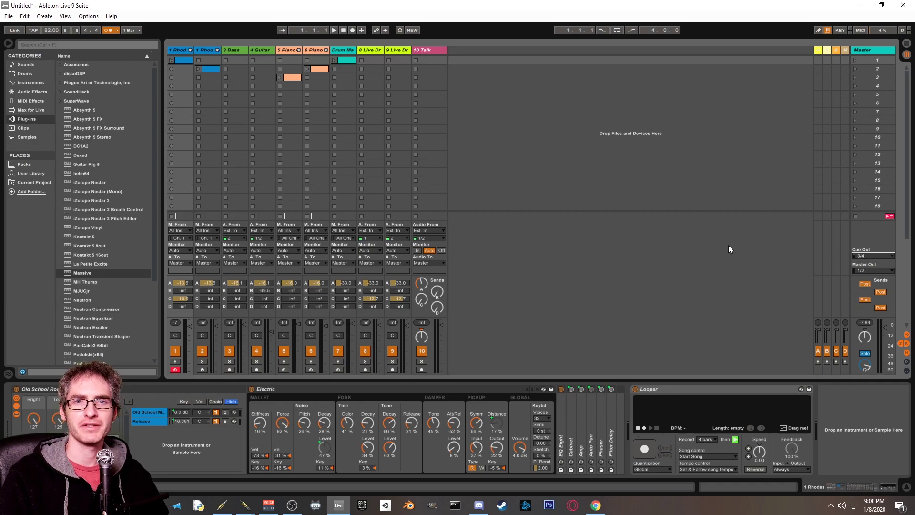
- Confirm outputs 1/2 and 3/4 are enabled as stereo pairs, then start playback to test routing
key("ctrl+comma")
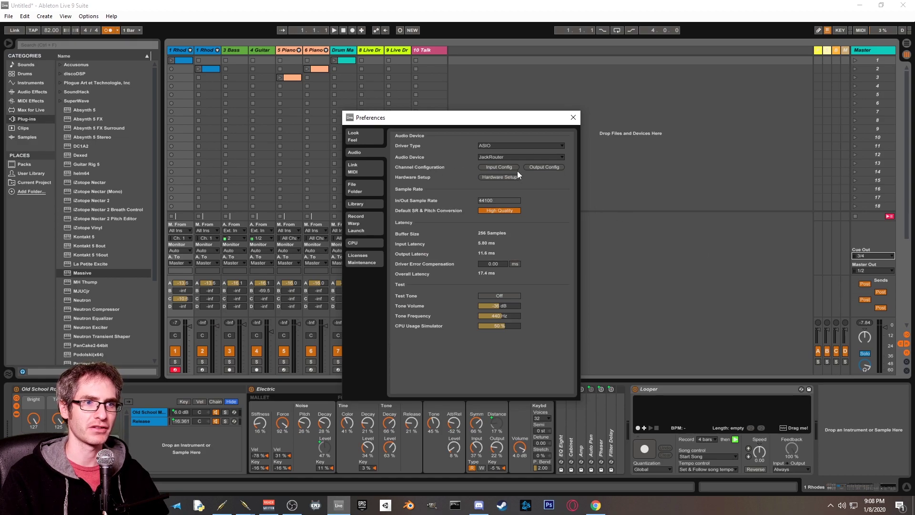
left_click(546, 167)
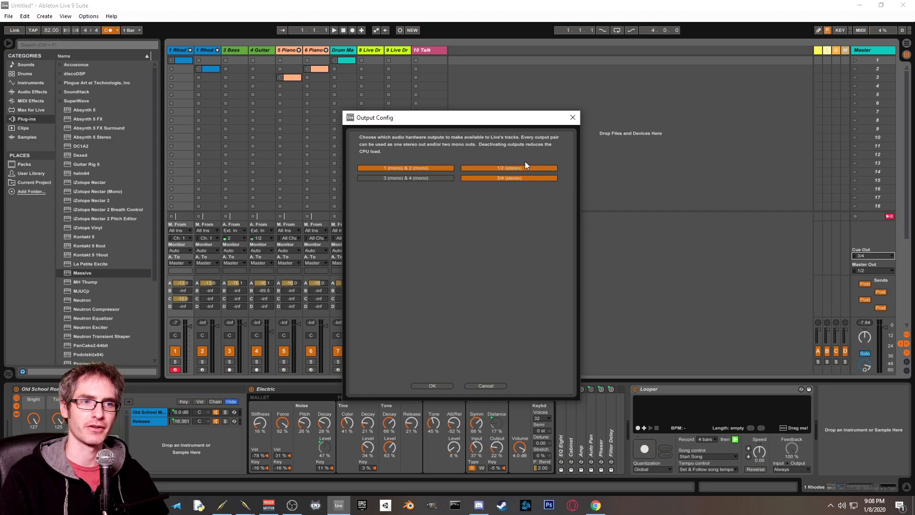
left_click(431, 386)
key("space")
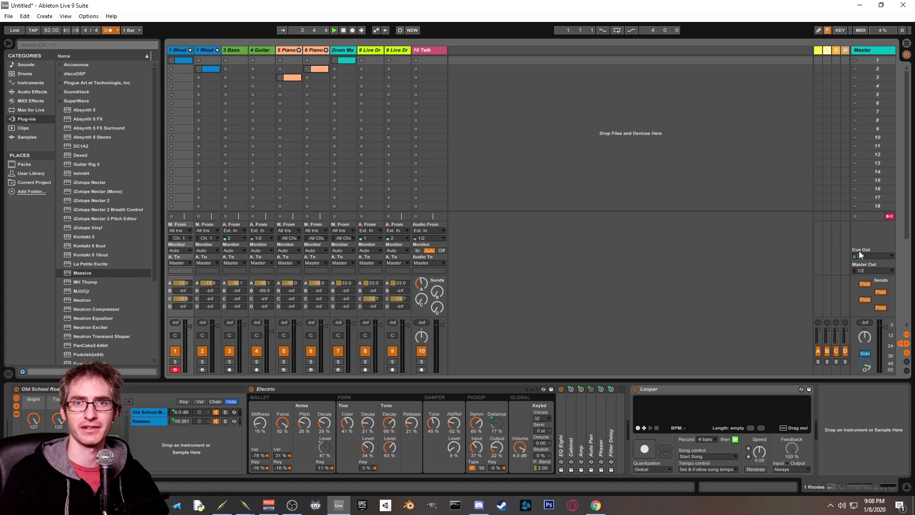
key("alt+Tab")
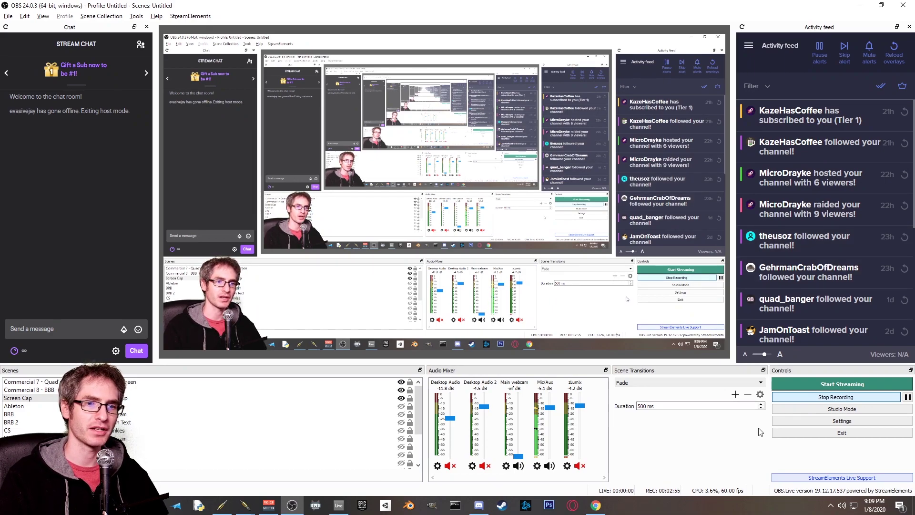
left_click(823, 422)
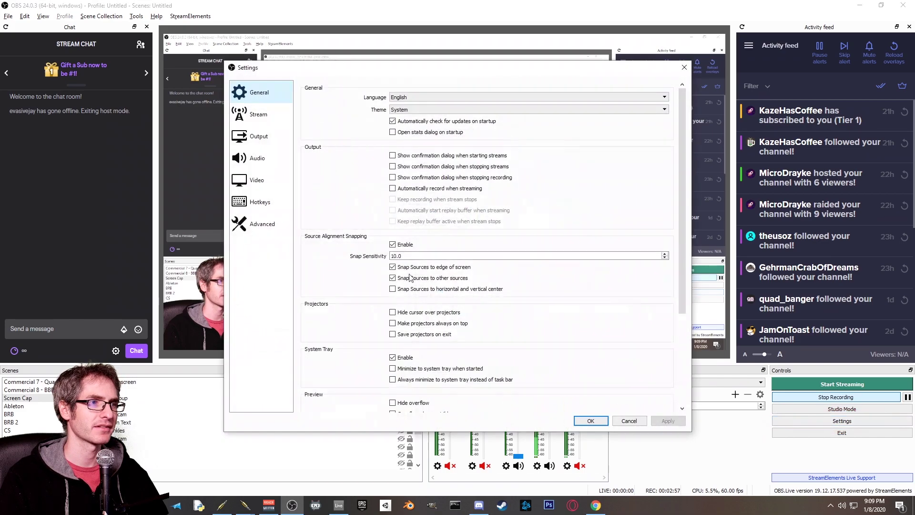
left_click(255, 159)
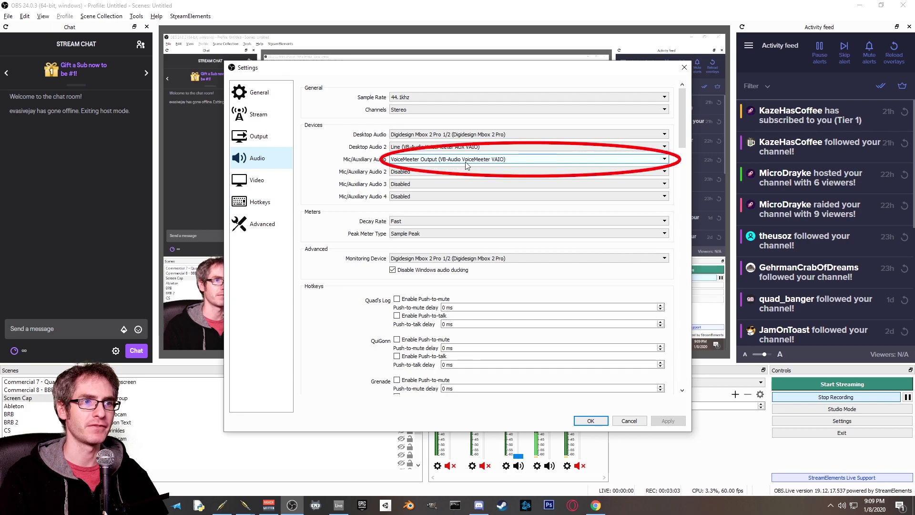
left_click(495, 162)
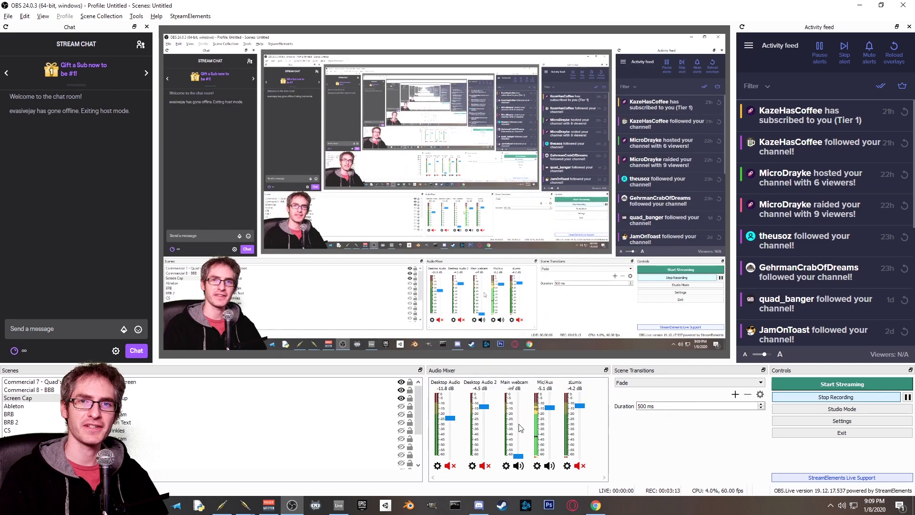
- Mute the Main webcam audio channel and open the Mic/Aux channel's filters
left_click(518, 465)
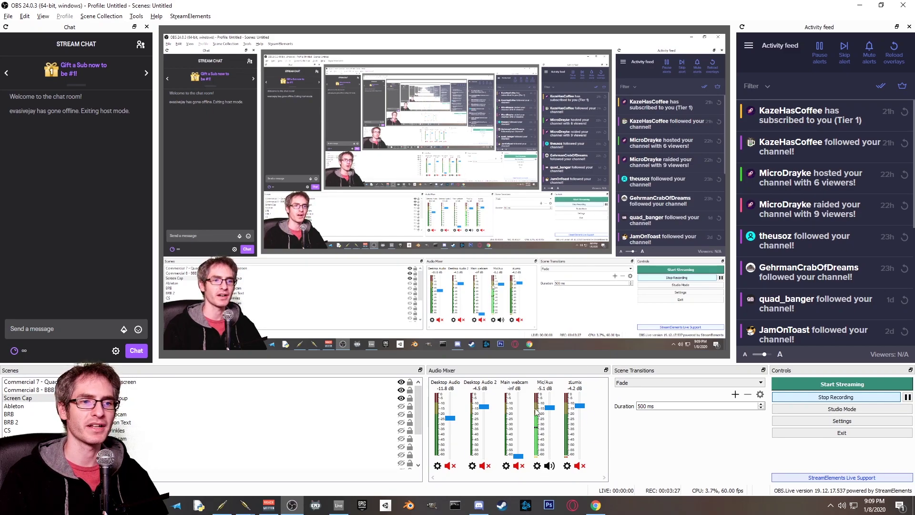
left_click(537, 466)
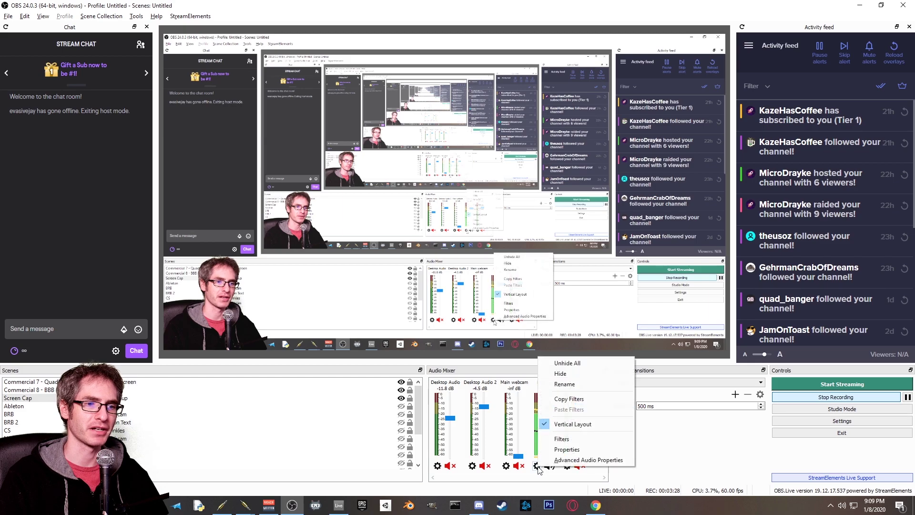
left_click(562, 439)
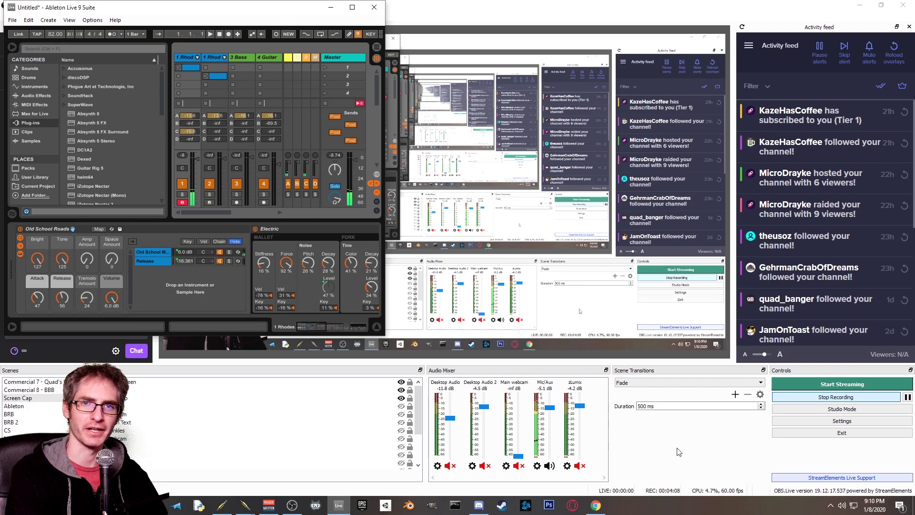
- Maximize the Ableton Live window with Super+Up to show all ten tracks
key("super+Up")
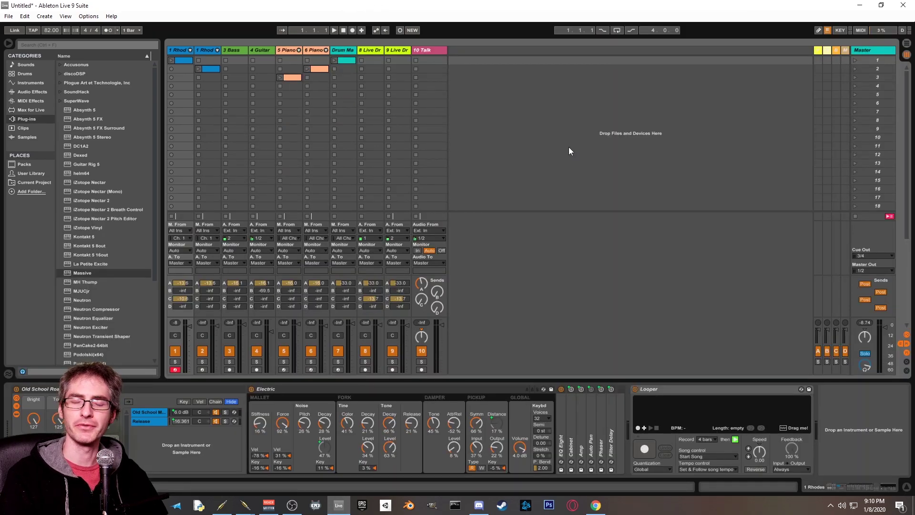